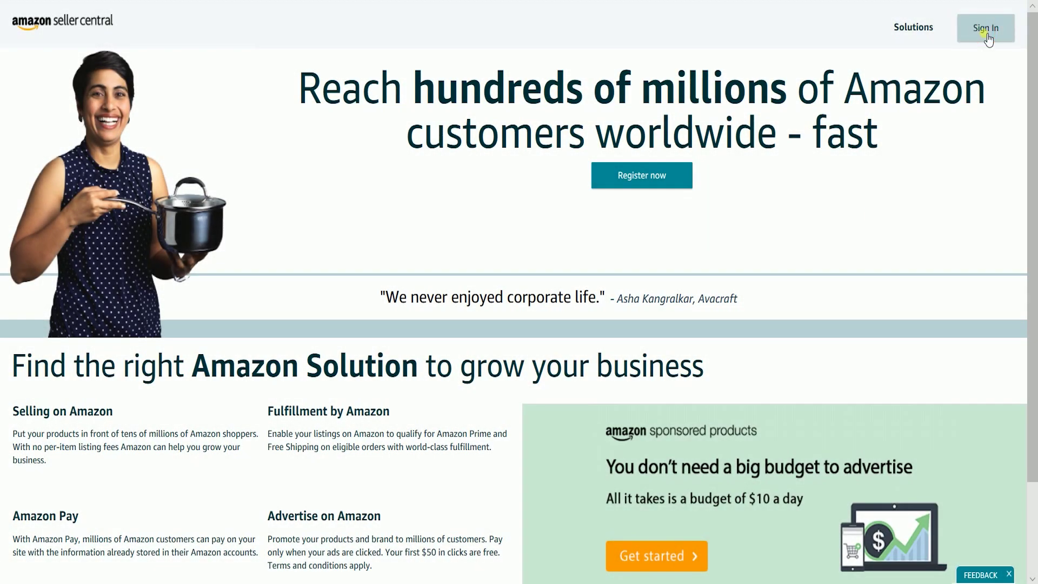
Sign in to the seller account and open the Manage Inventory product list
left_click(986, 35)
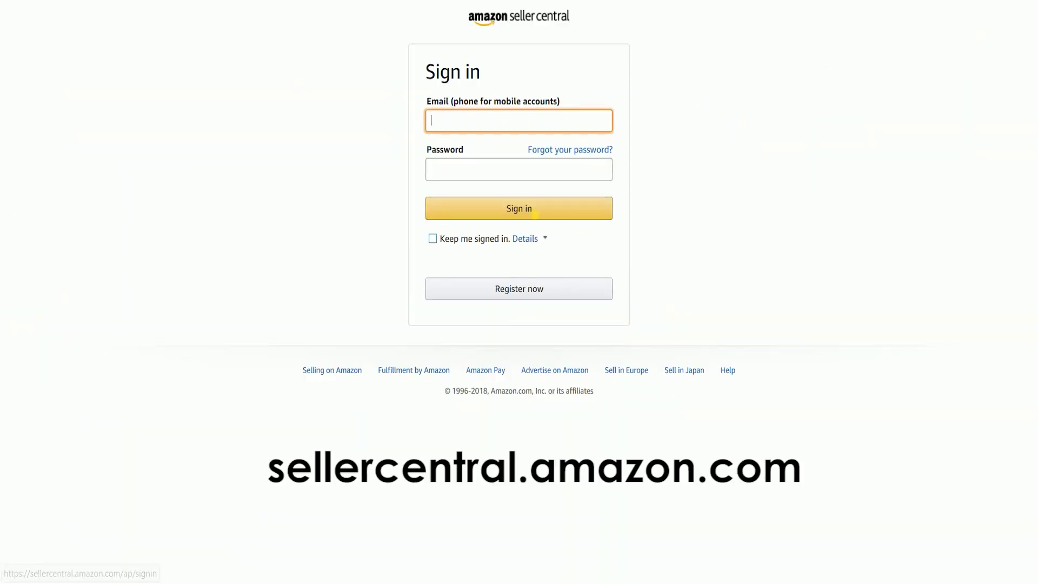
left_click(534, 206)
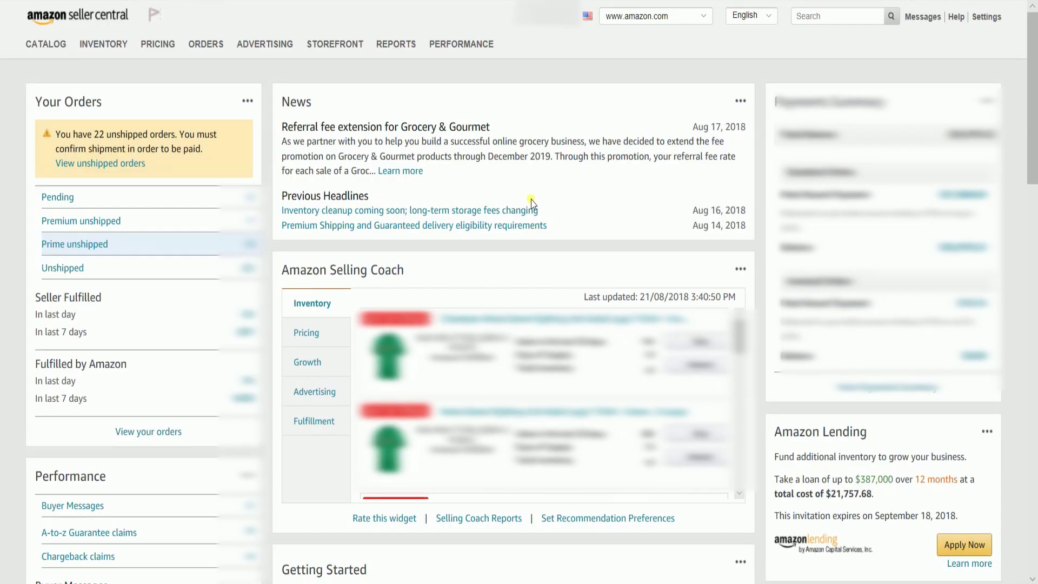
mouse_move(103, 44)
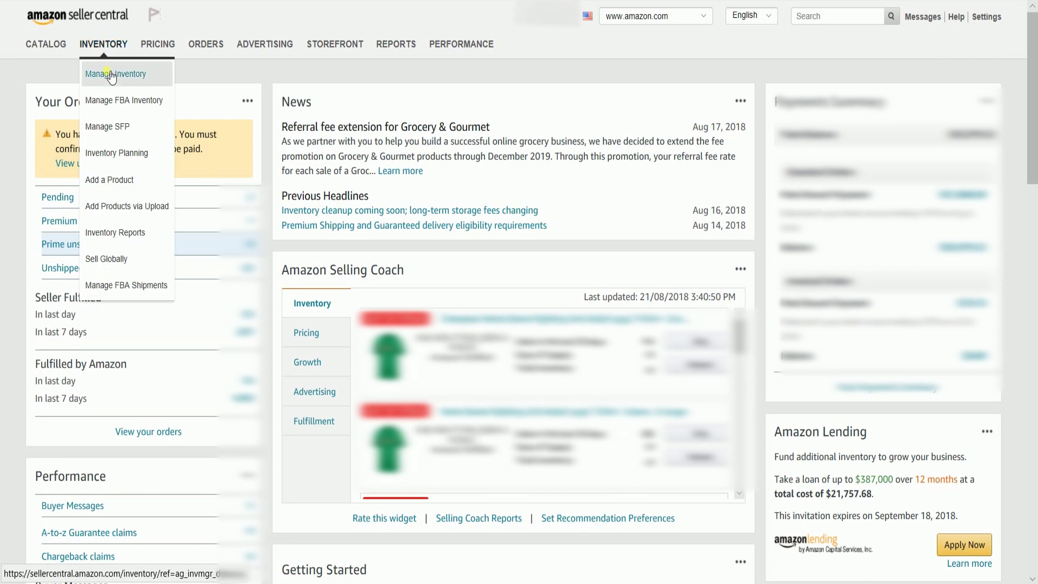
left_click(108, 76)
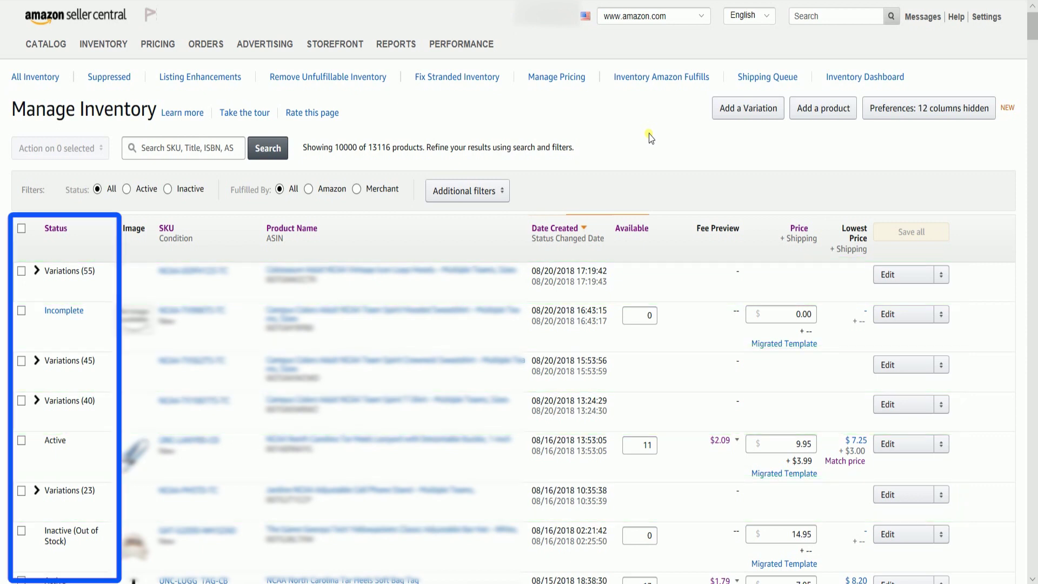
Edit the first hoodie variation listing and browse its Description, Images, Keywords, More Details and Compliance
left_click(897, 288)
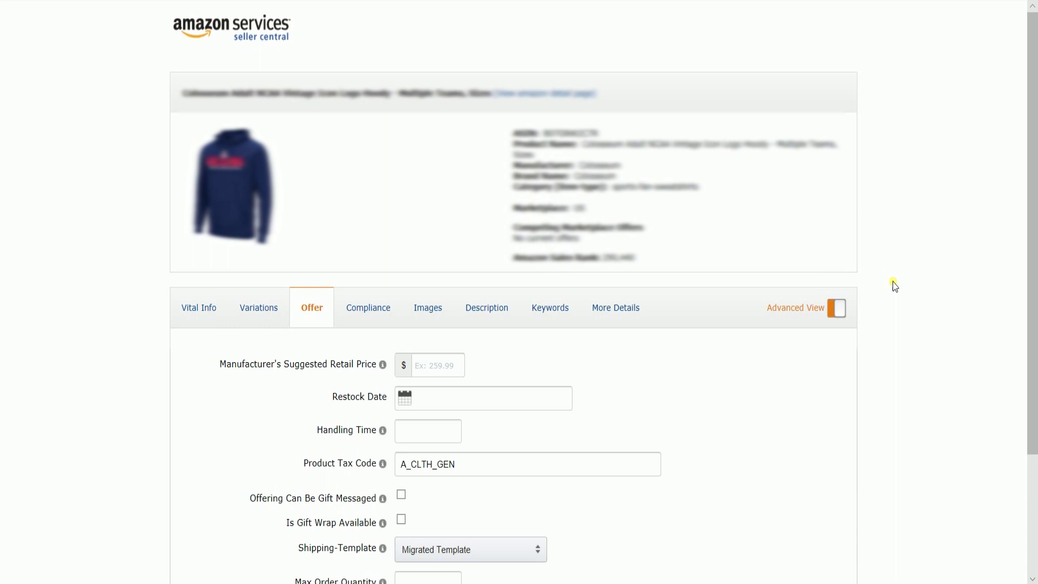
scroll(894, 286, "down", 1)
scroll(895, 286, "down", 1)
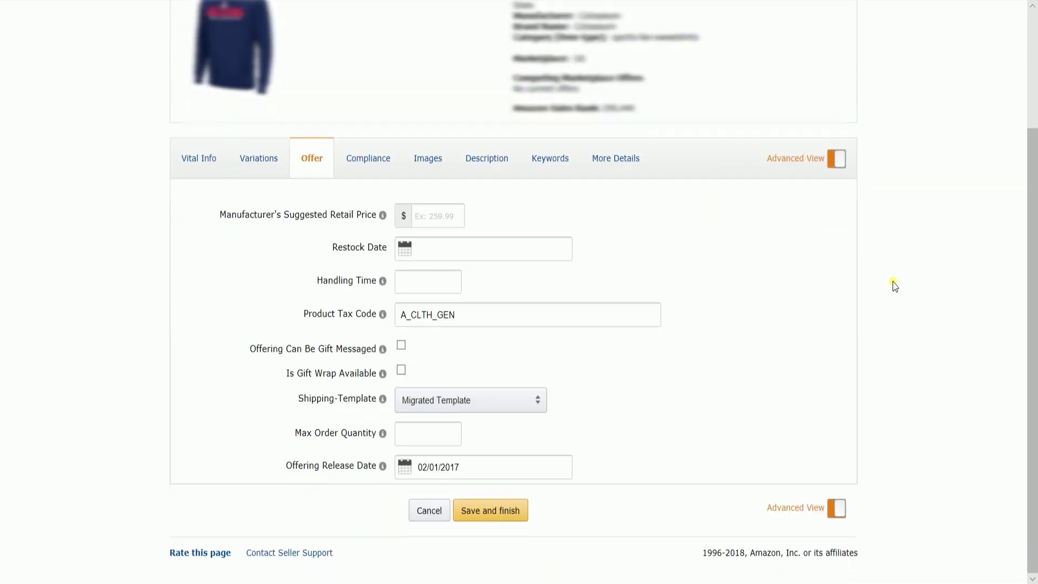
left_click(490, 167)
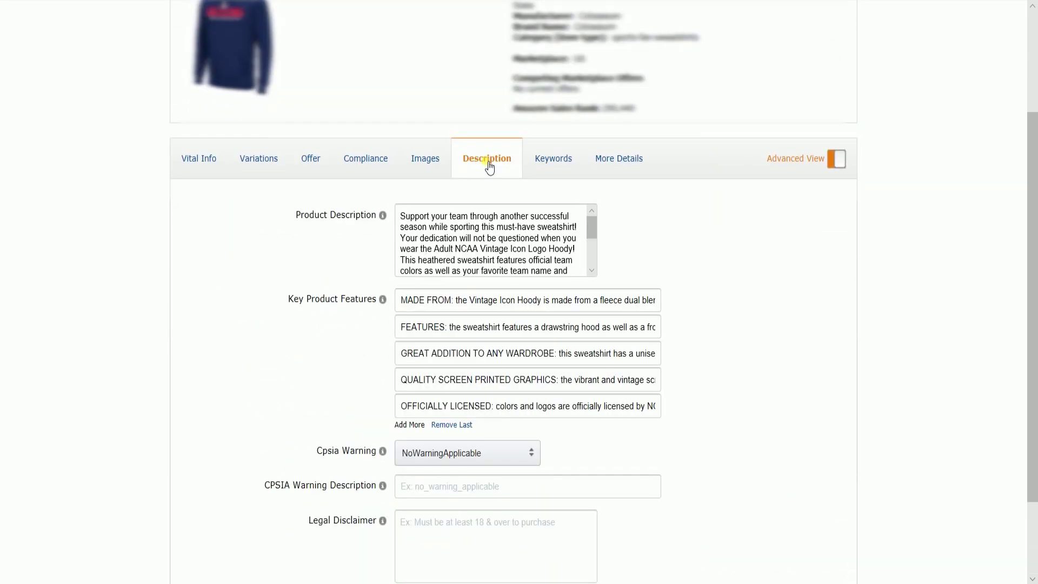
left_click(427, 167)
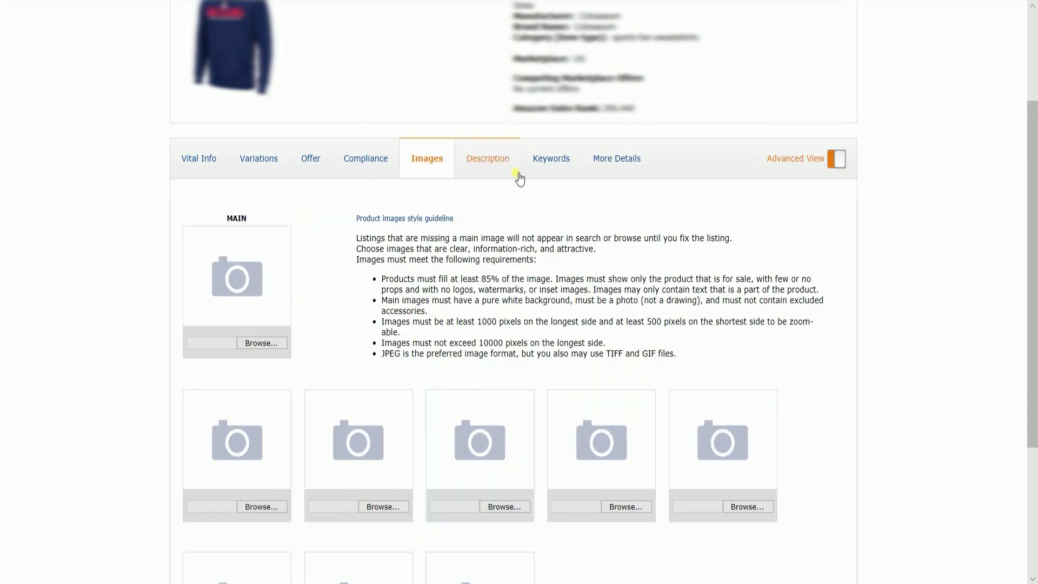
left_click(557, 175)
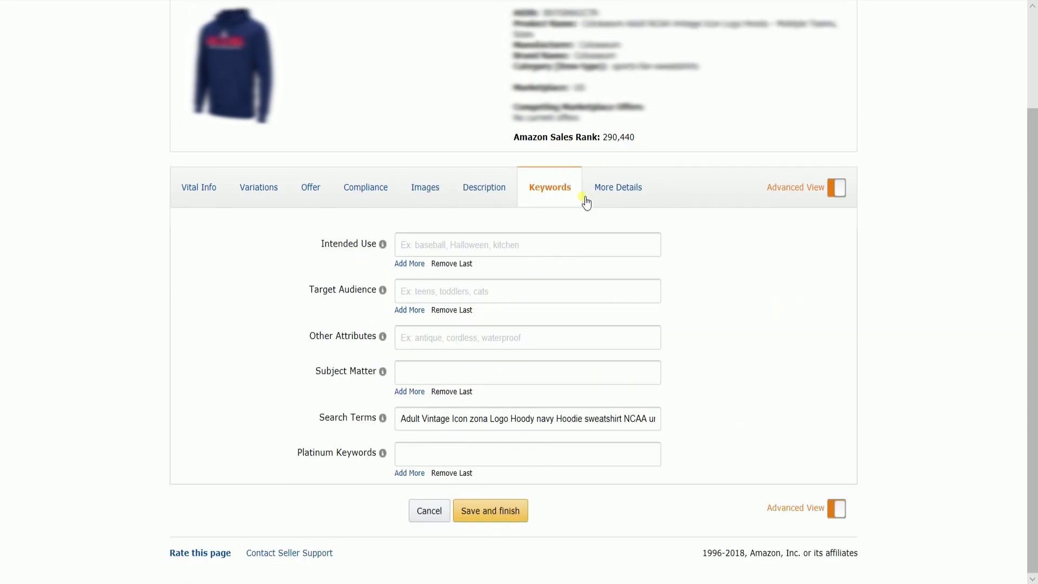
left_click(619, 193)
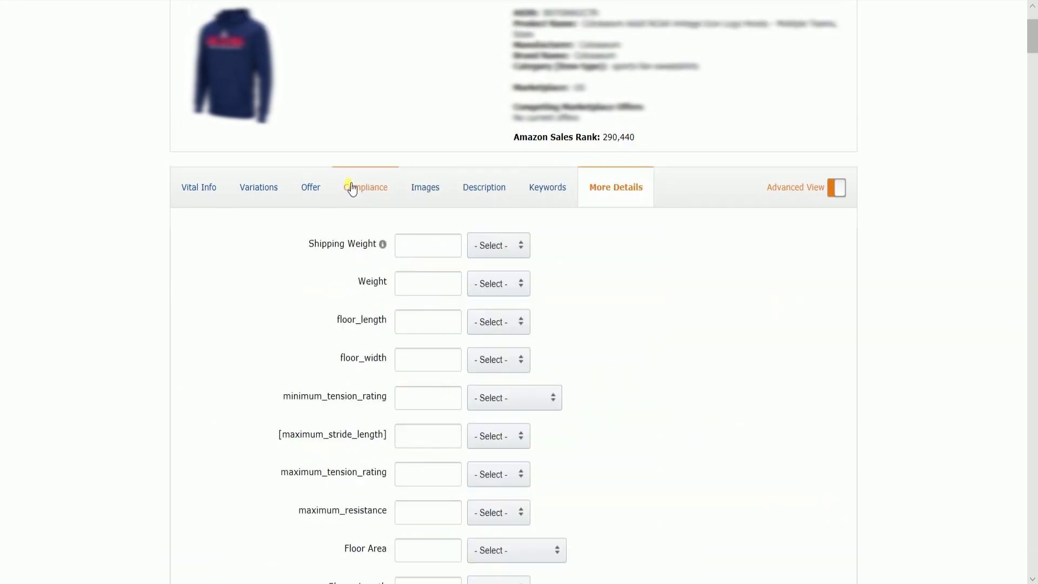
left_click(354, 187)
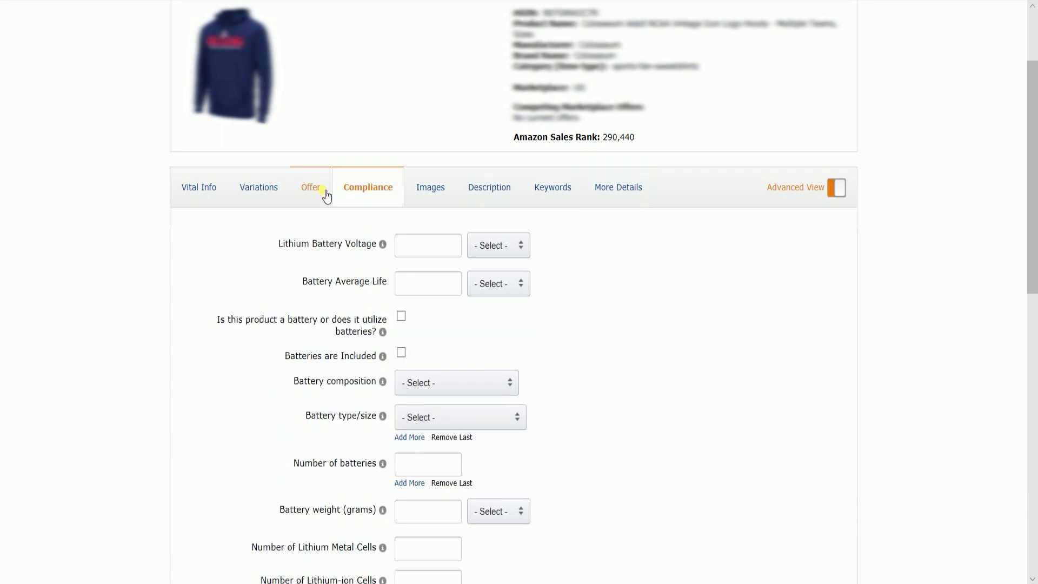
View the hoodie's Vital Info, then its color and size variations
left_click(215, 193)
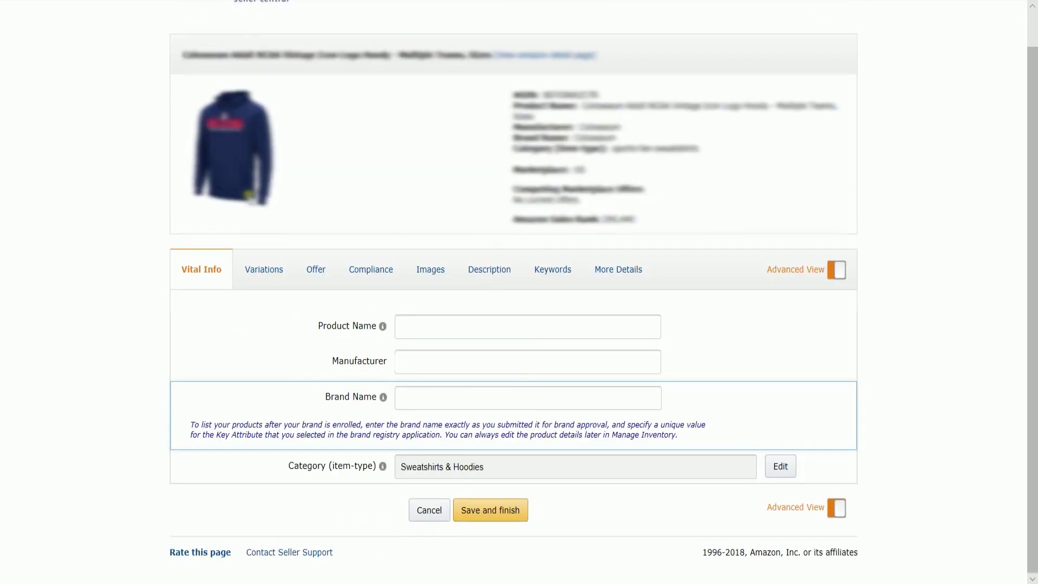
left_click(274, 274)
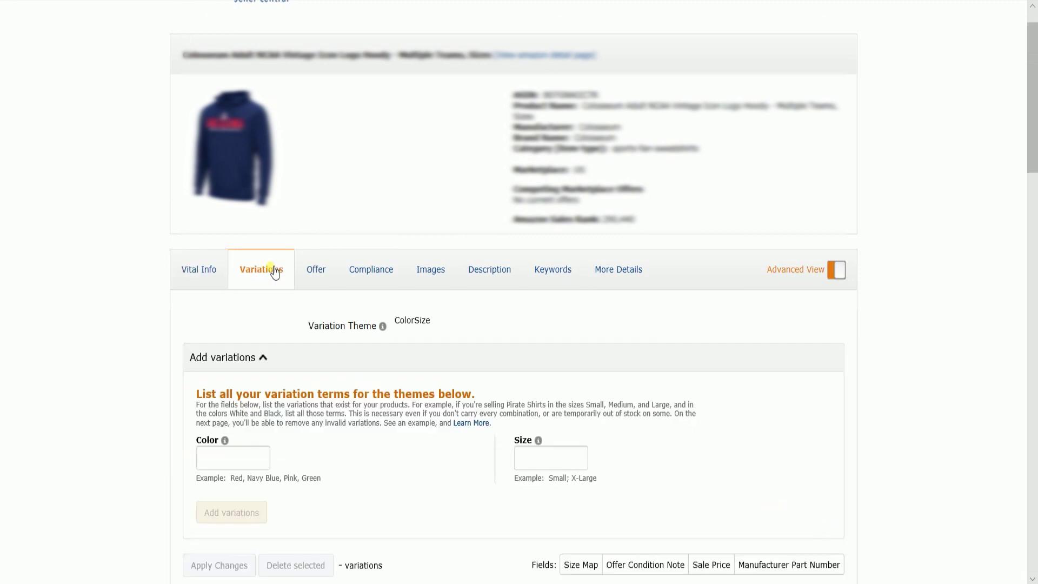
scroll(93, 288, "down", 3)
scroll(93, 287, "down", 5)
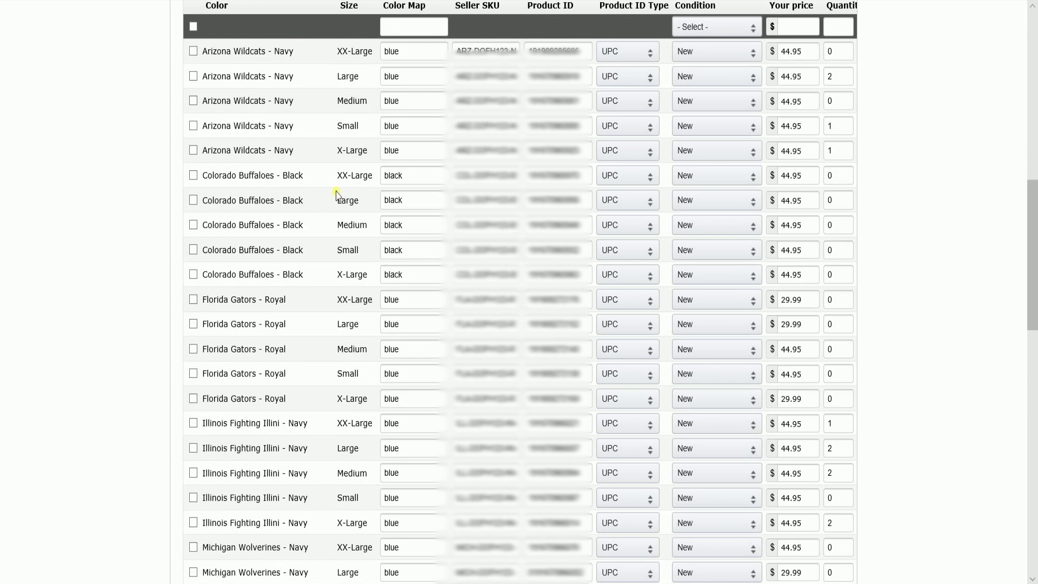
scroll(343, 197, "up", 1)
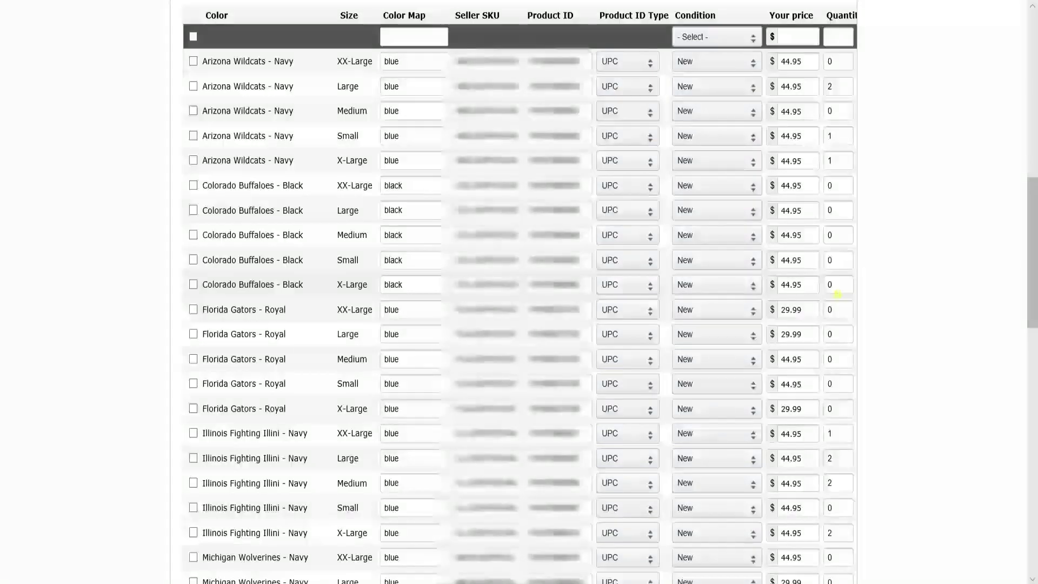
scroll(838, 294, "down", 3)
scroll(838, 296, "down", 2)
scroll(838, 298, "down", 2)
scroll(838, 297, "down", 2)
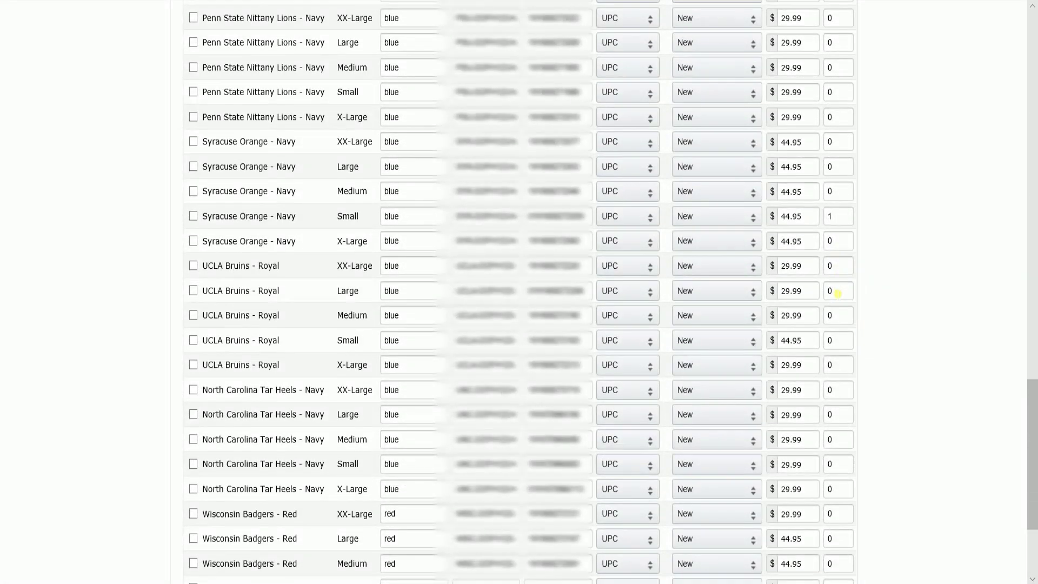
scroll(830, 293, "down", 2)
scroll(806, 394, "up", 1)
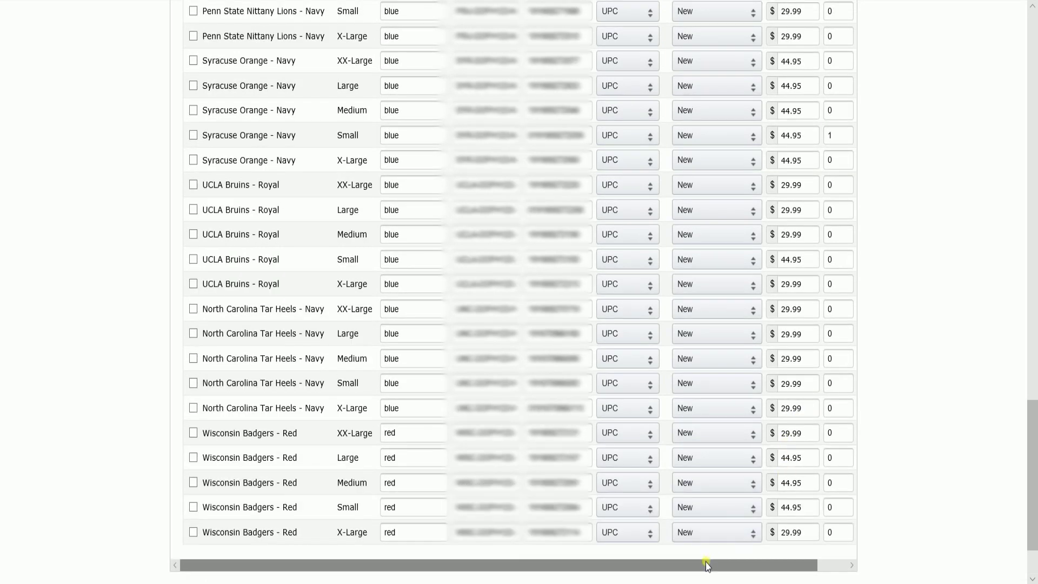
left_click_drag(707, 565, 763, 576)
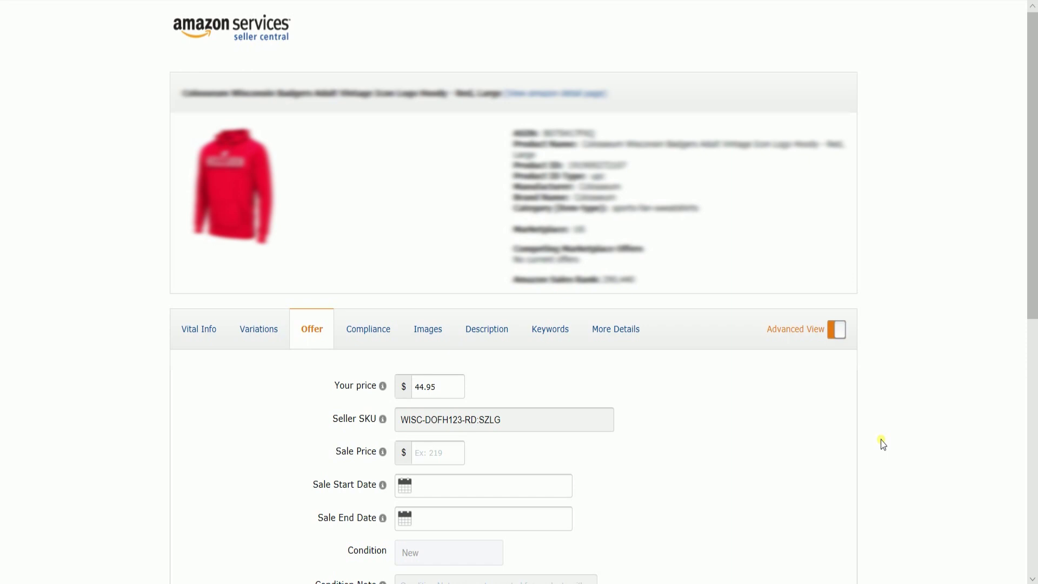
scroll(882, 444, "down", 4)
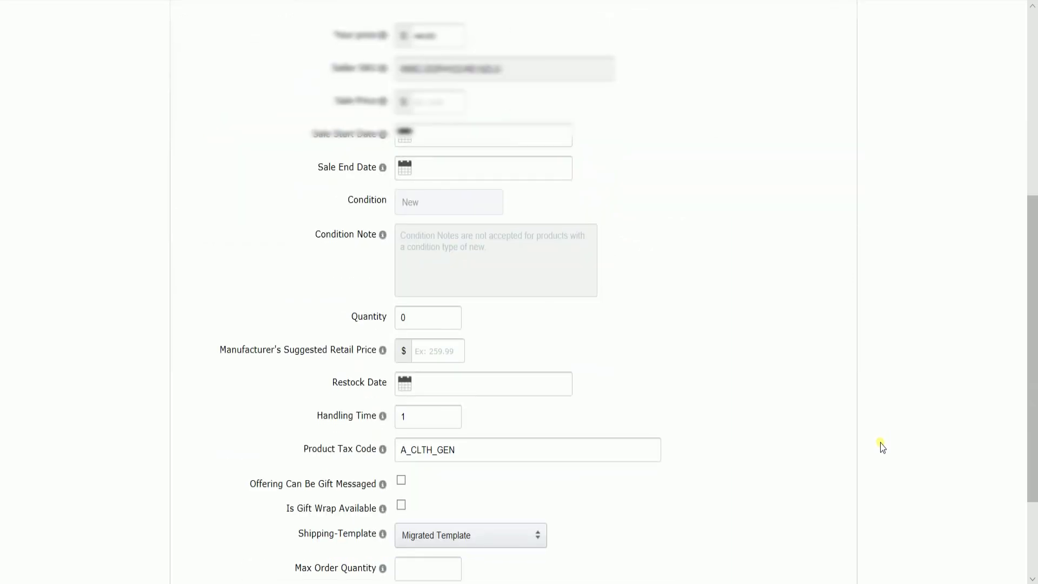
scroll(882, 446, "down", 2)
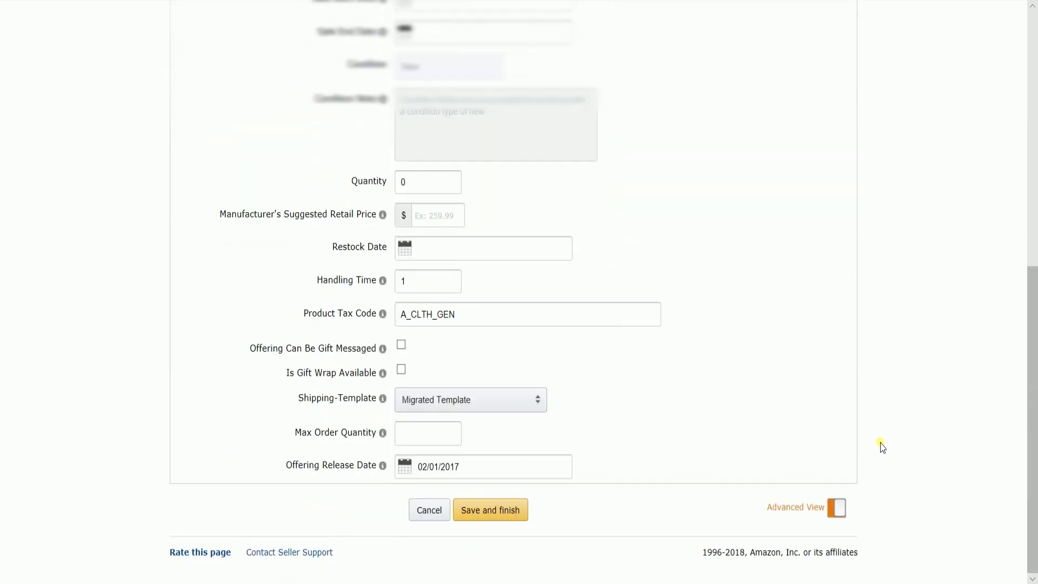
scroll(883, 447, "up", 3)
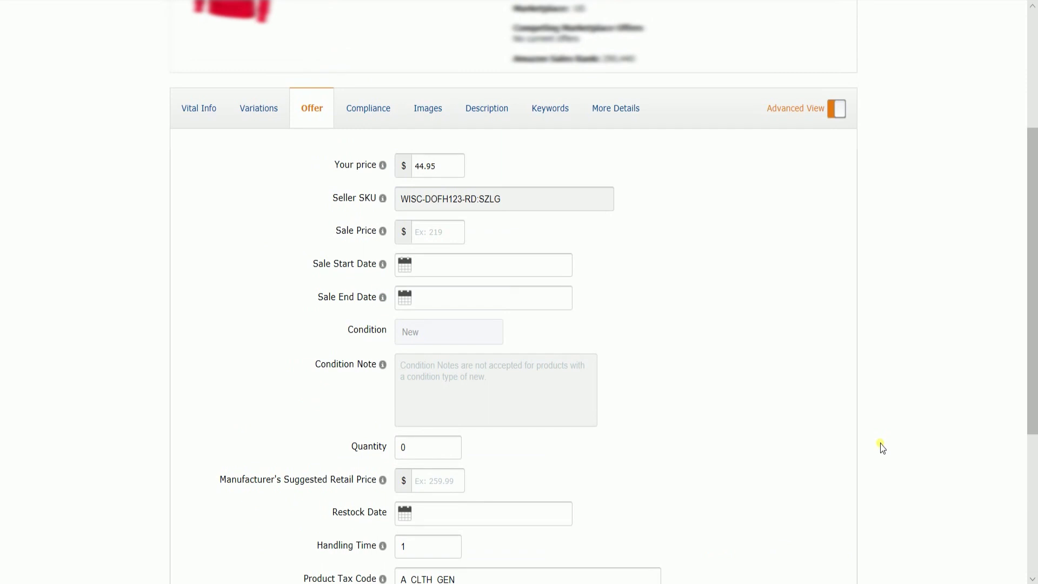
Browse the red Wisconsin Badgers hoodie's Compliance, Images, Description, Keywords and More Details, ending on Variations
left_click(258, 108)
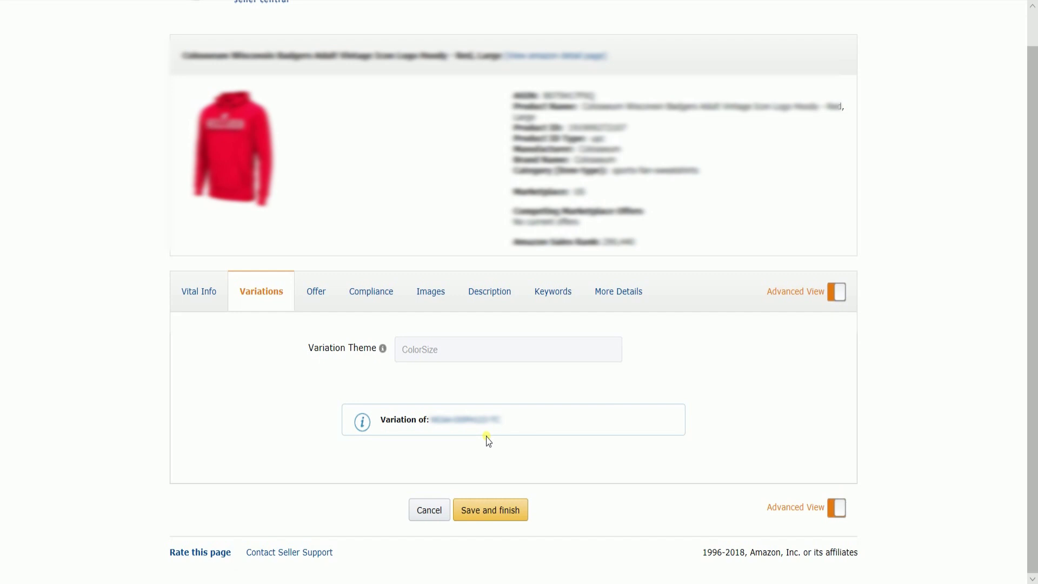
left_click(391, 297)
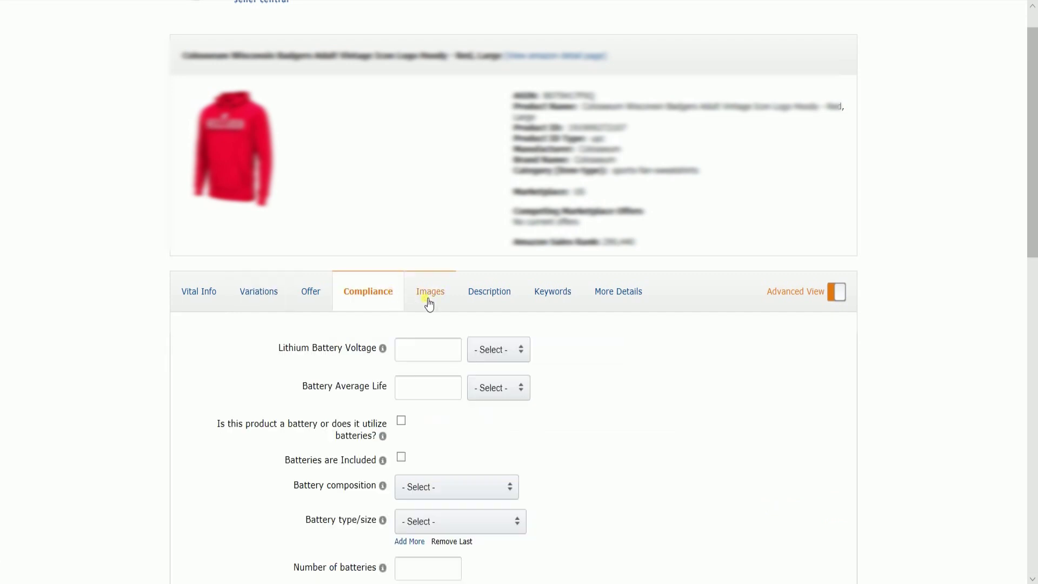
left_click(428, 301)
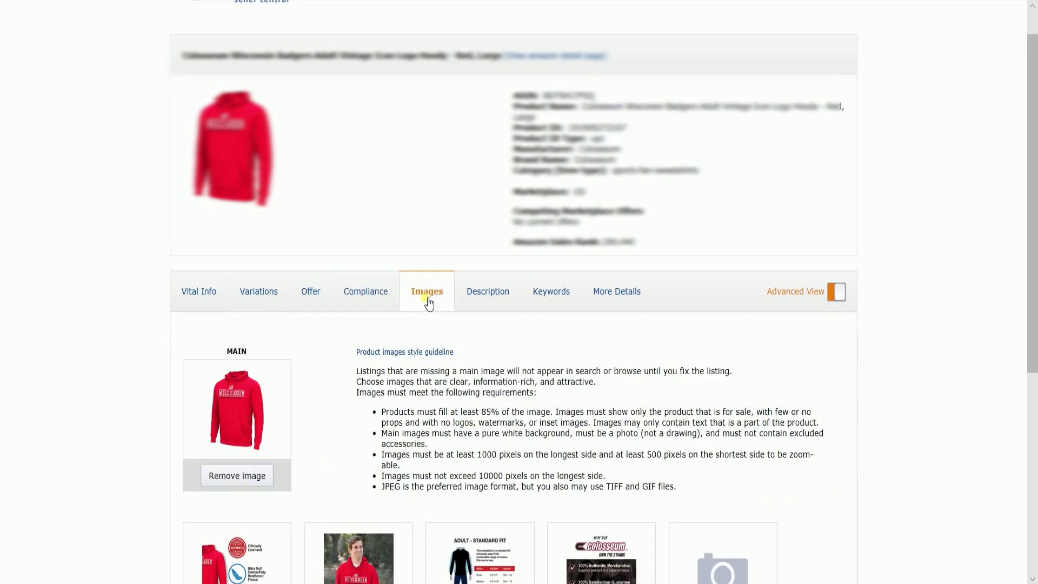
left_click(488, 300)
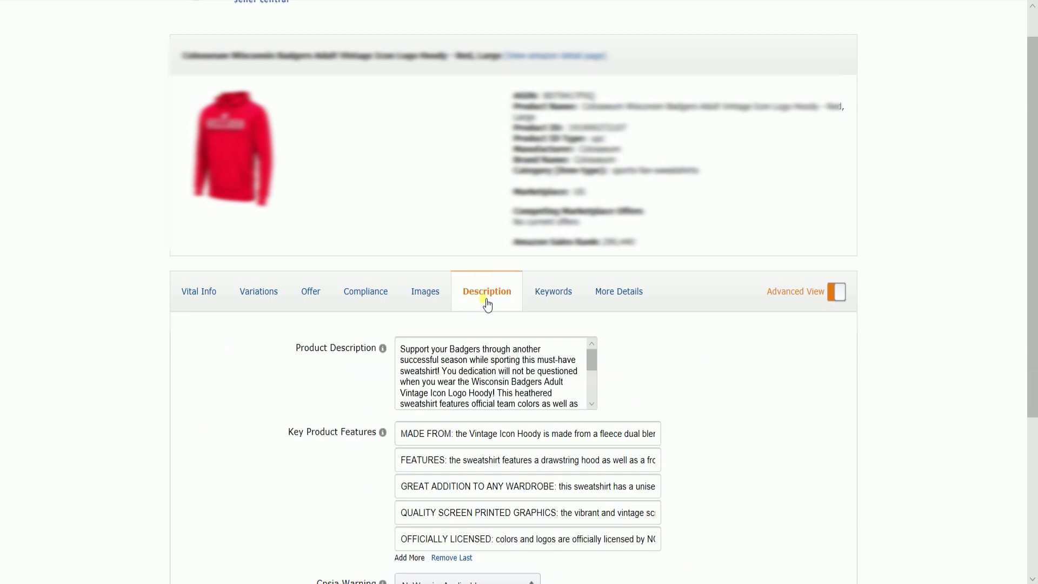
left_click(541, 292)
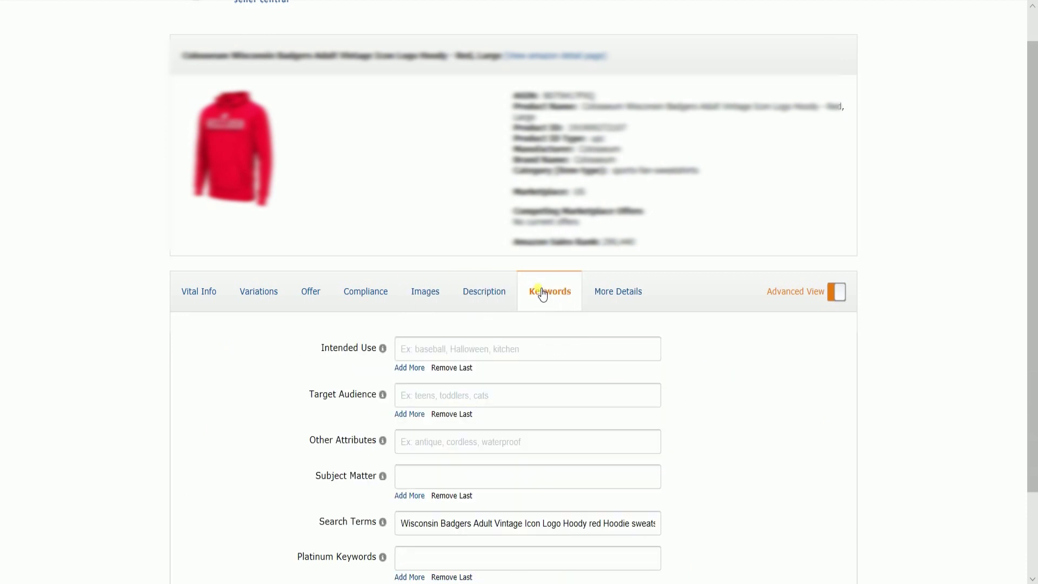
left_click(610, 302)
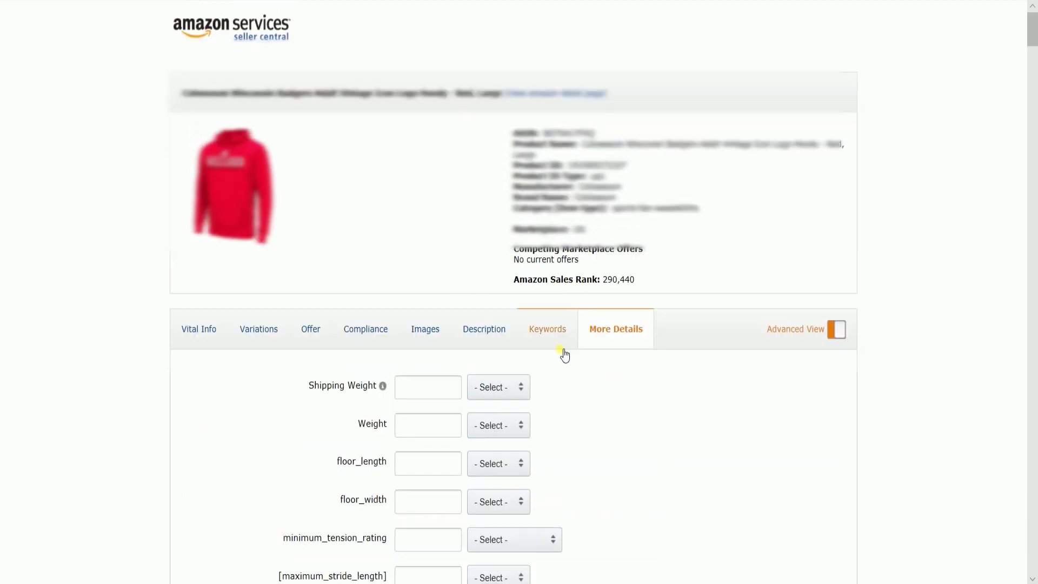
left_click(259, 334)
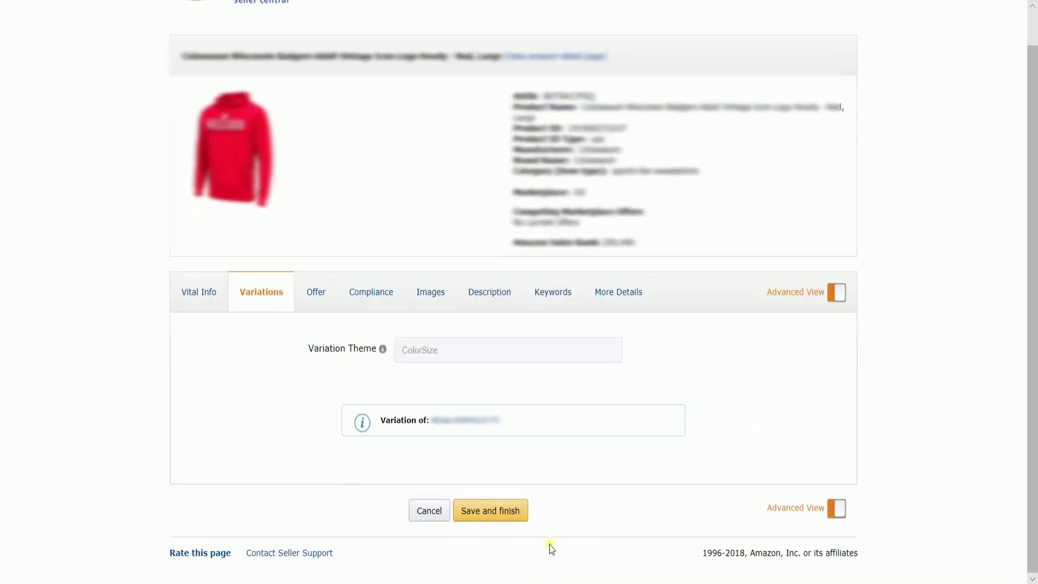
Save the Wisconsin Badgers child edits and submit all hoodie variation changes
left_click(517, 508)
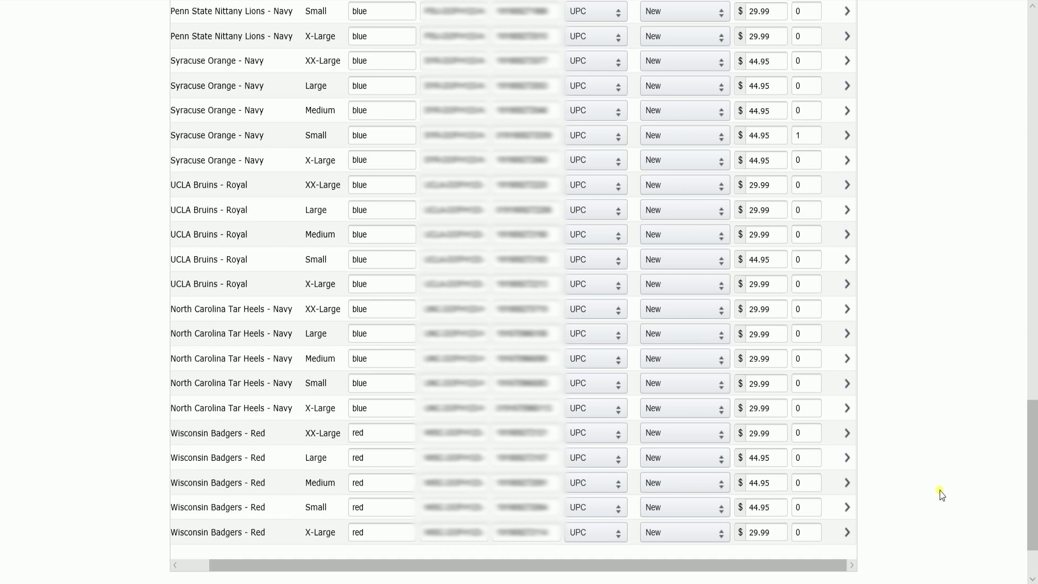
scroll(942, 495, "down", 1)
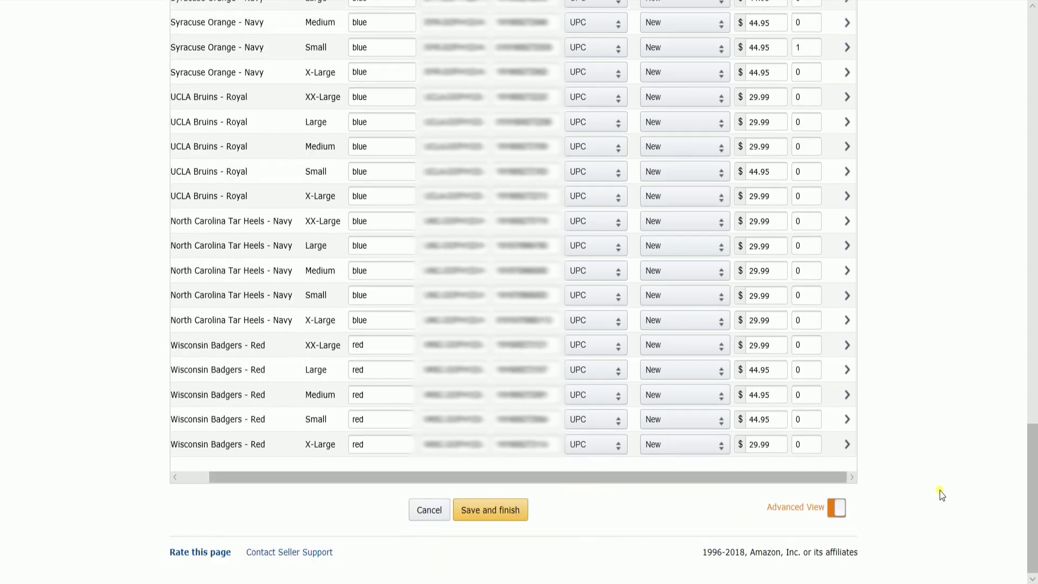
left_click(500, 519)
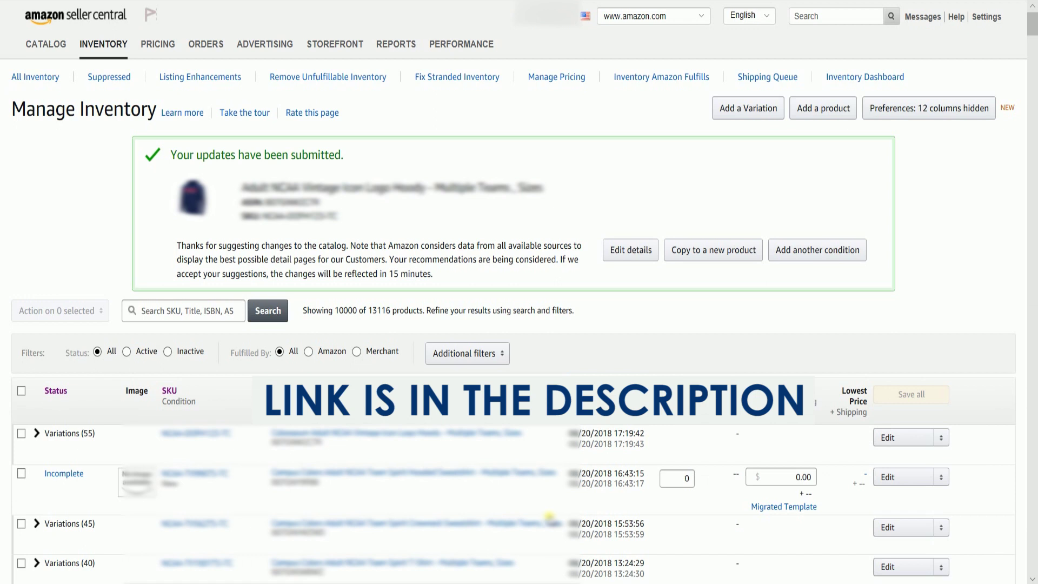
left_click(720, 323)
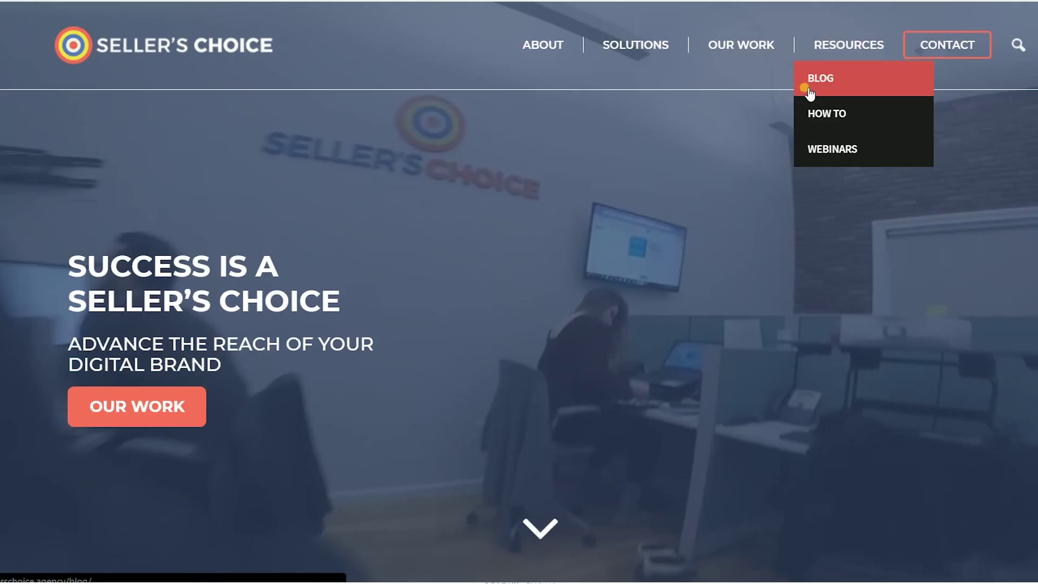
Browse the Seller's Choice How To articles and Webinars pages
left_click(803, 111)
scroll(797, 185, "down", 2)
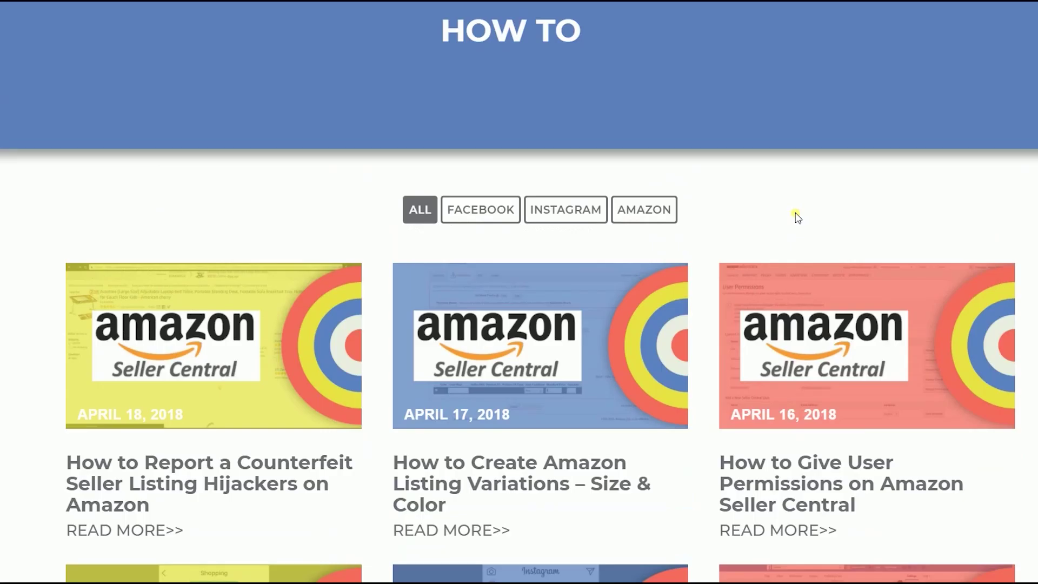
scroll(795, 200, "up", 2)
left_click(843, 151)
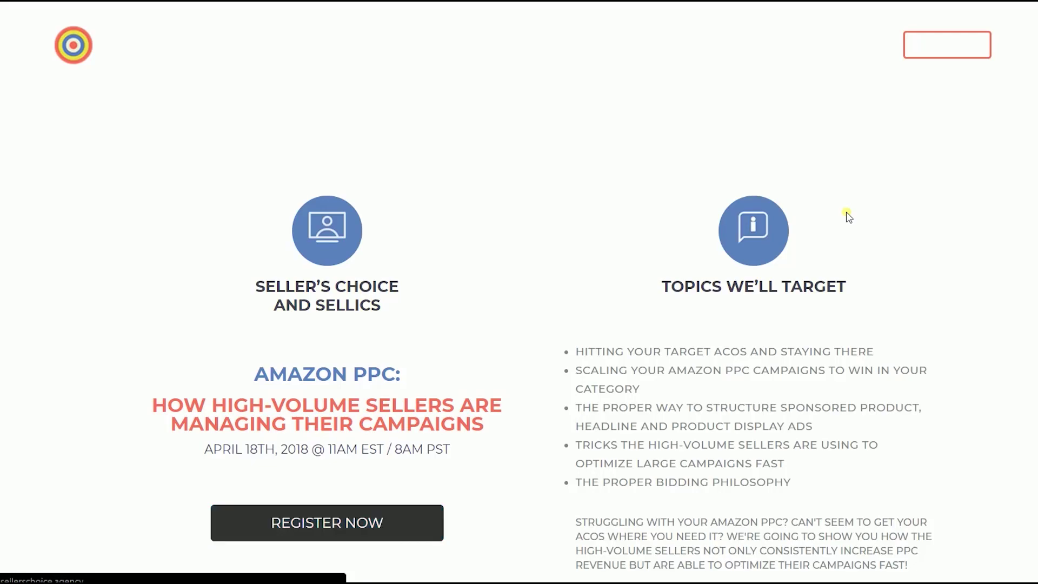
scroll(848, 215, "down", 4)
scroll(893, 105, "up", 5)
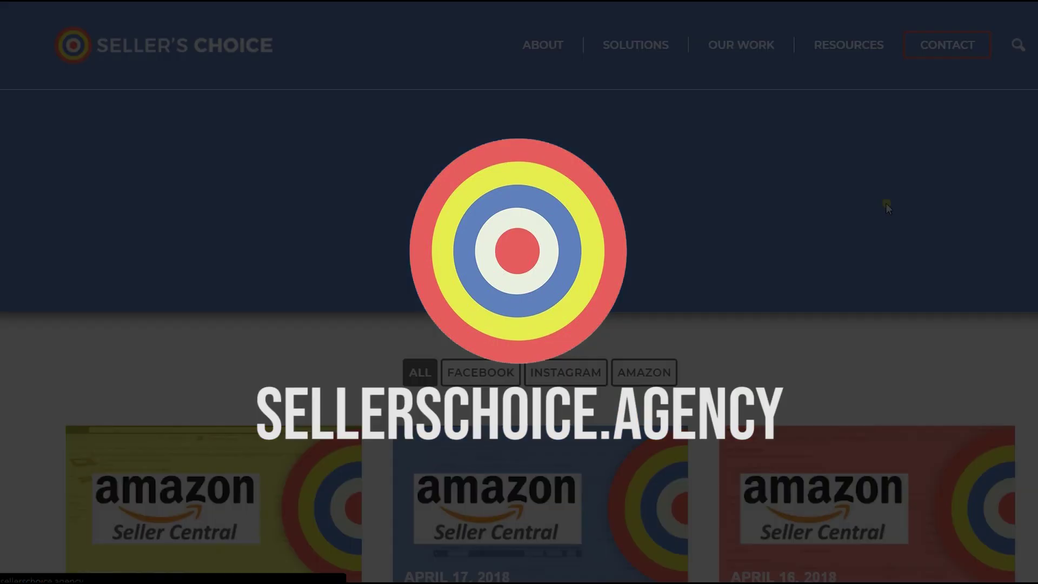
scroll(886, 204, "down", 1)
scroll(886, 204, "down", 4)
scroll(887, 203, "down", 2)
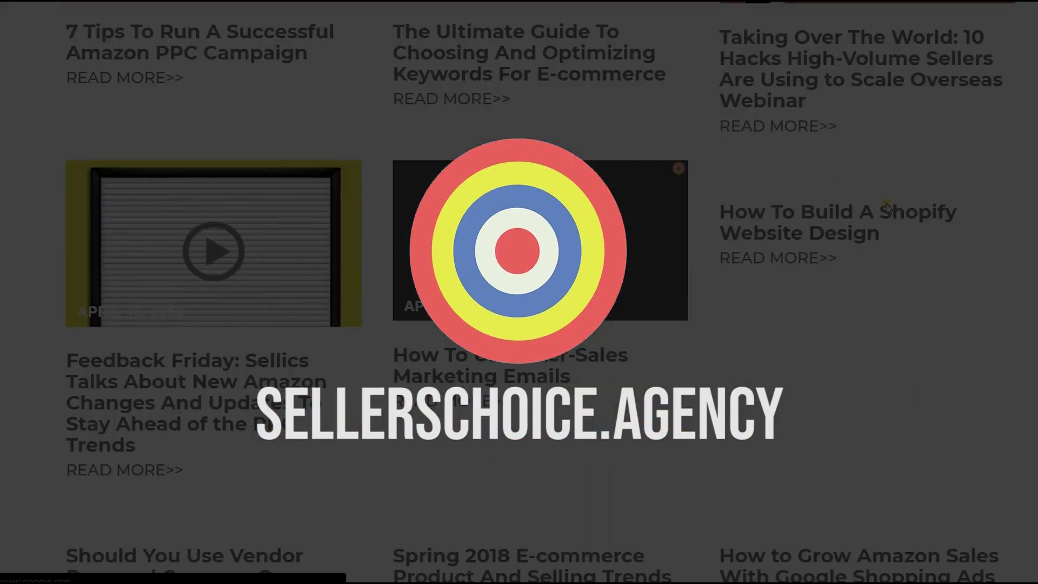
scroll(887, 204, "down", 2)
scroll(886, 208, "up", 10)
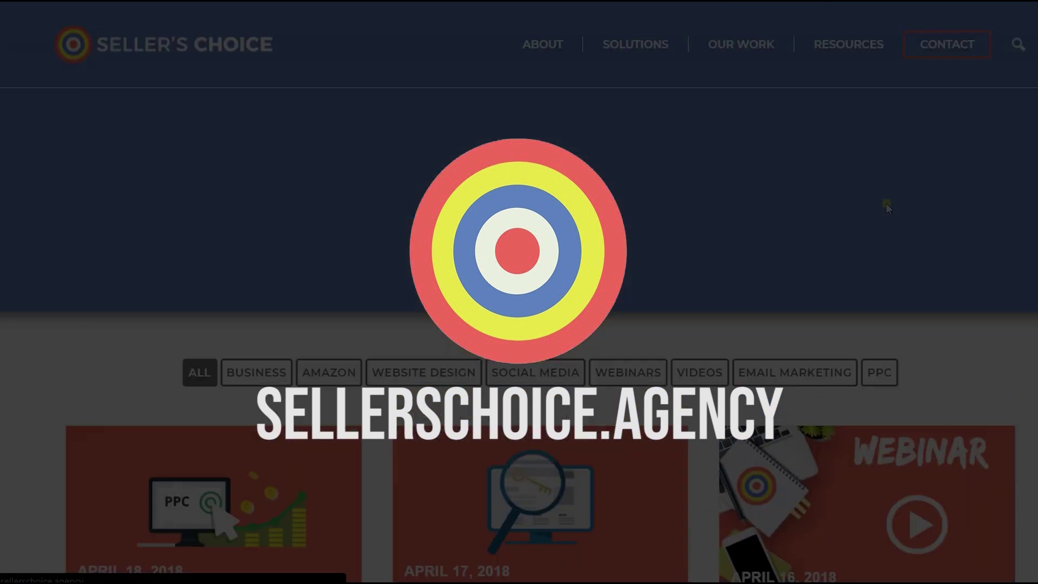